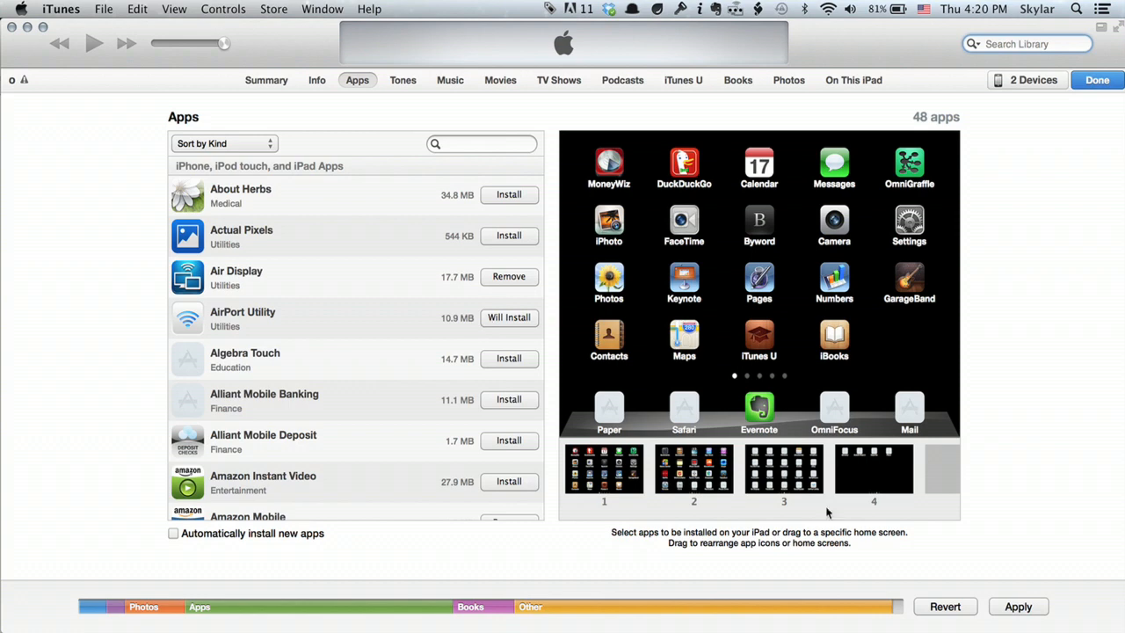
Apply the app changes so iTunes starts syncing AirPort Utility to the iPad.
{"action": "left_click", "coordinate": [1020, 606]}
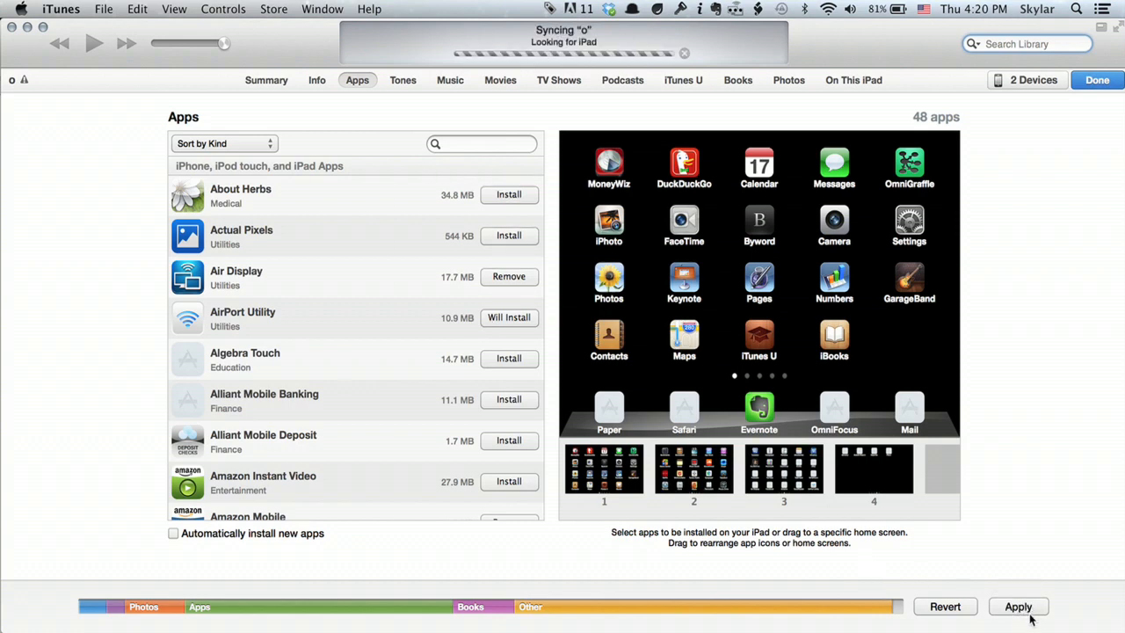